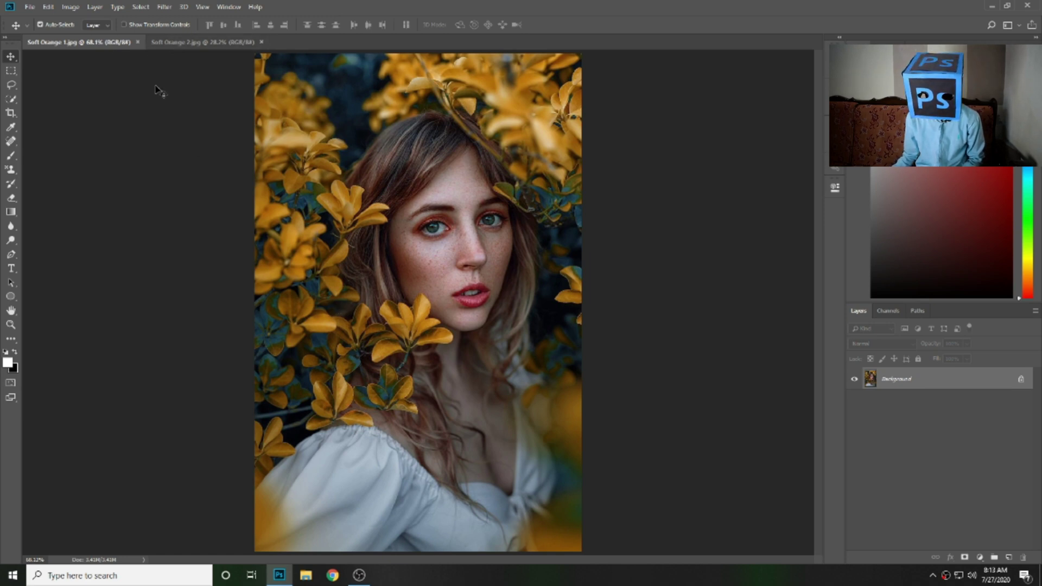
pyautogui.click(153, 43)
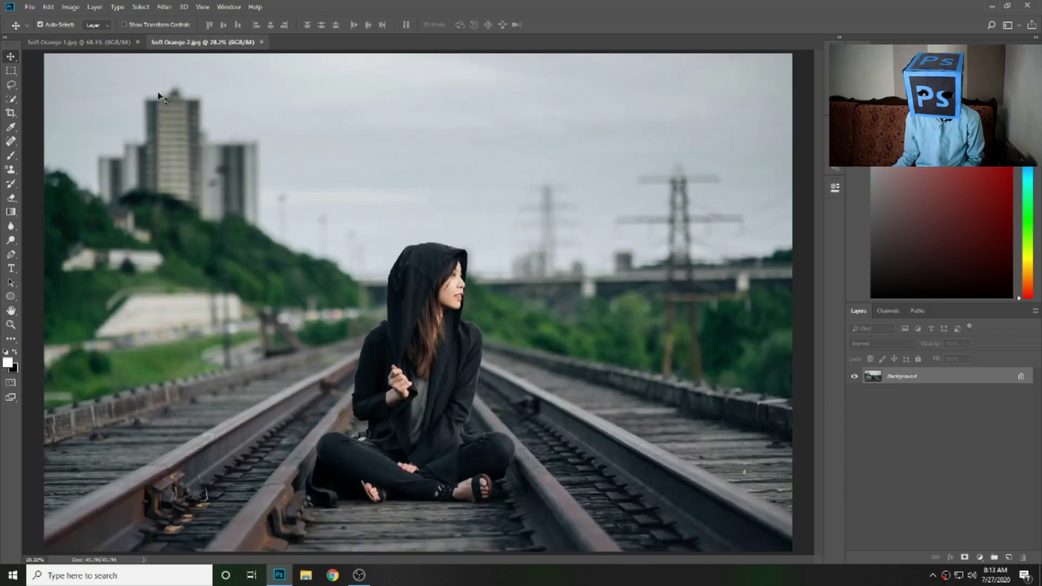
pyautogui.click(95, 44)
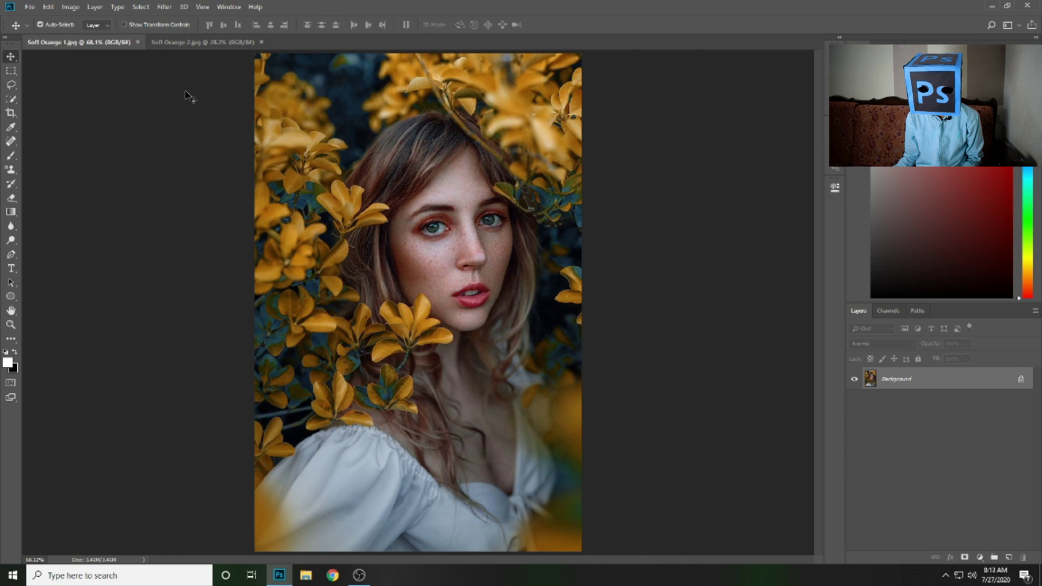
pyautogui.click(175, 46)
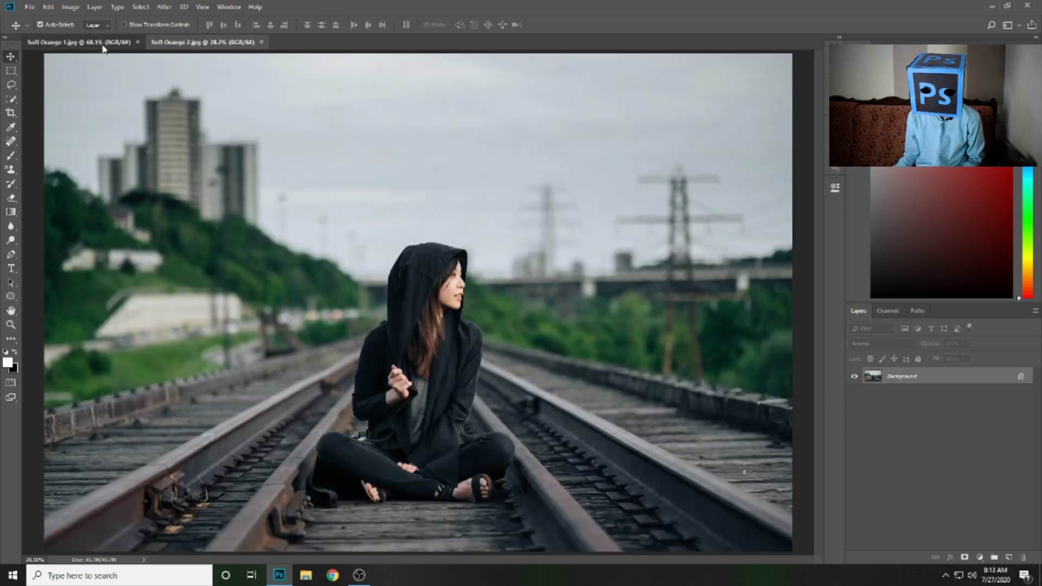
pyautogui.click(101, 44)
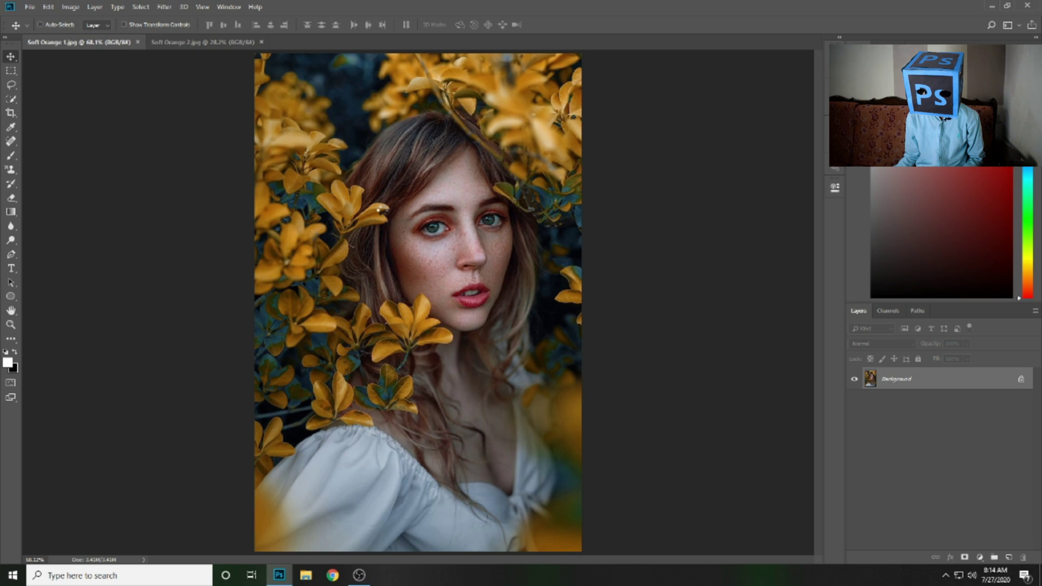
# In Camera Raw, set Exposure to +0.90, lower Contrast, Highlights to -77, and Shadows to +43
pyautogui.hotkey('ctrl', 'shift', 'a')
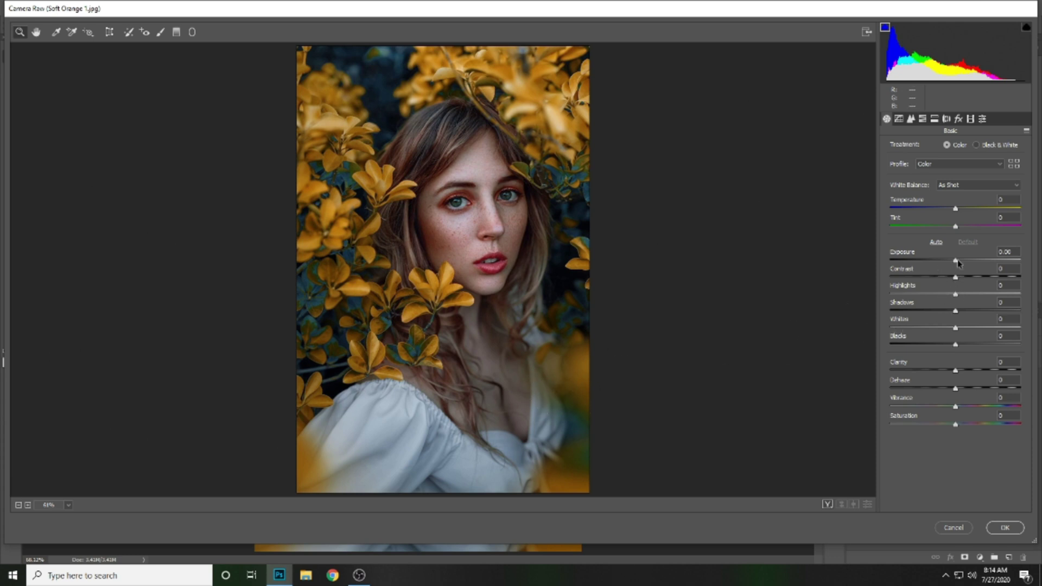
pyautogui.moveTo(958, 263); pyautogui.dragTo(970, 264)
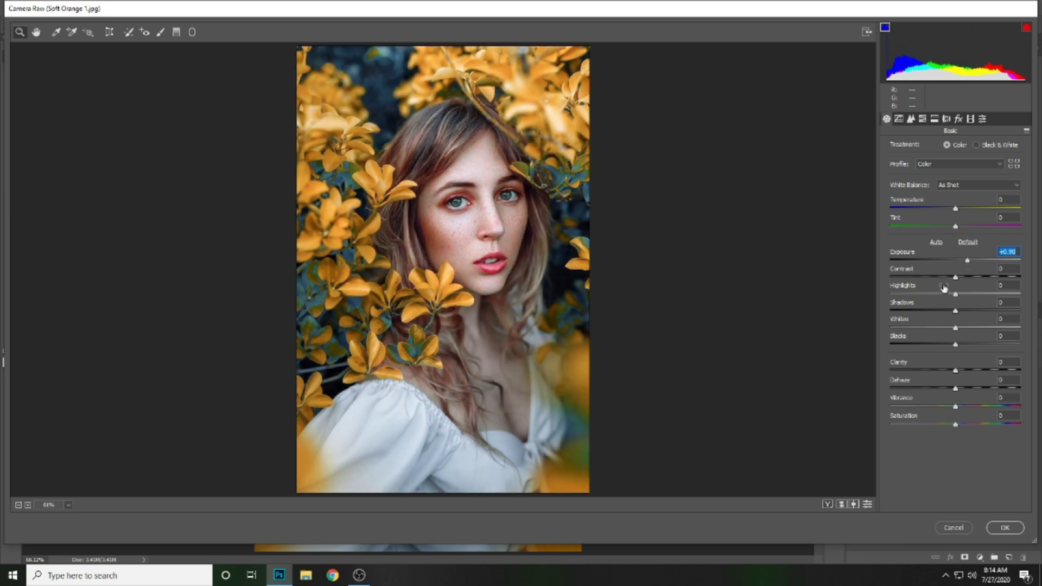
pyautogui.moveTo(955, 277); pyautogui.dragTo(903, 277)
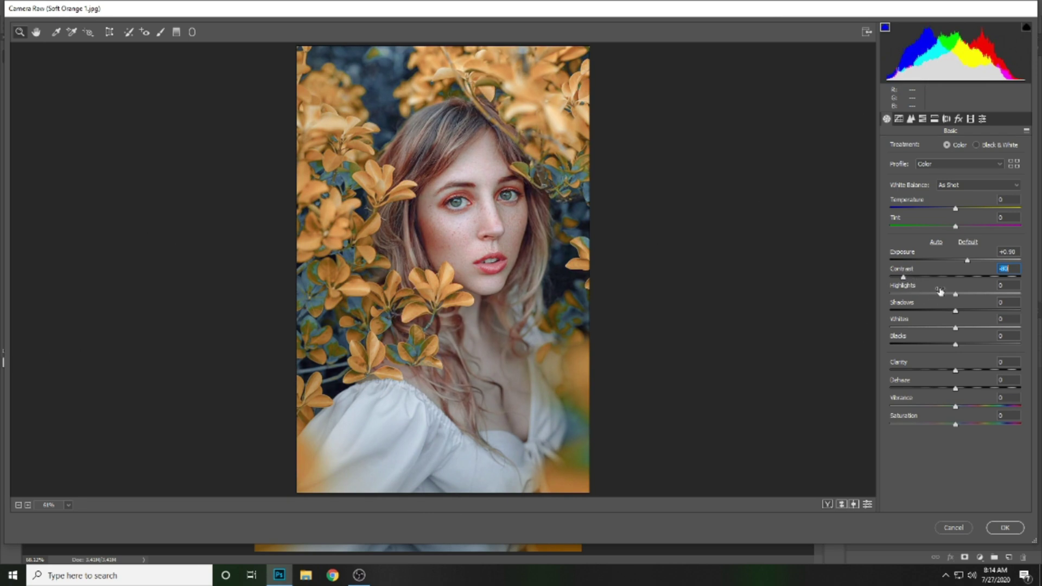
pyautogui.moveTo(955, 294); pyautogui.dragTo(906, 293)
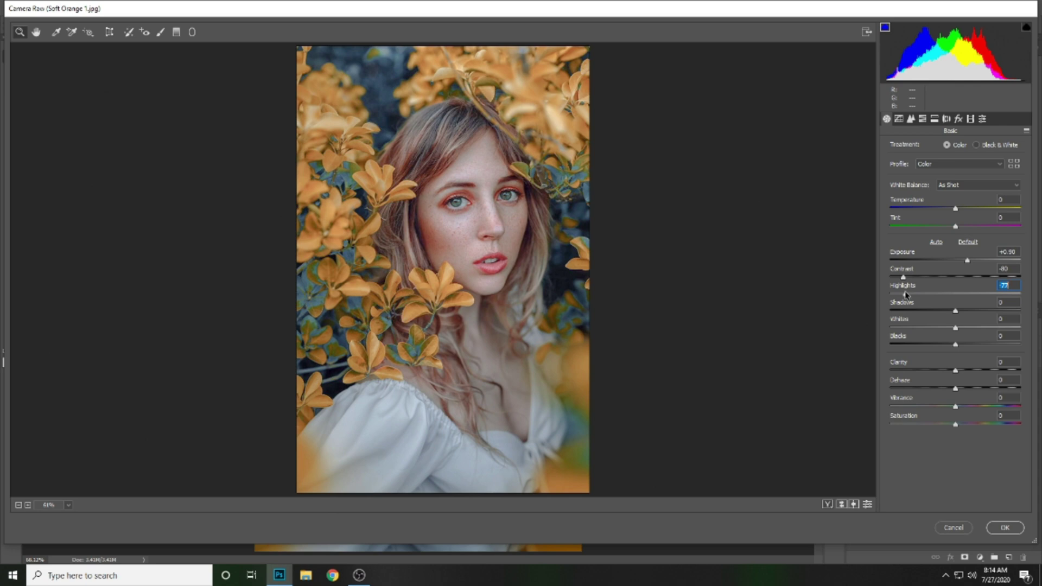
pyautogui.moveTo(955, 313); pyautogui.dragTo(983, 314)
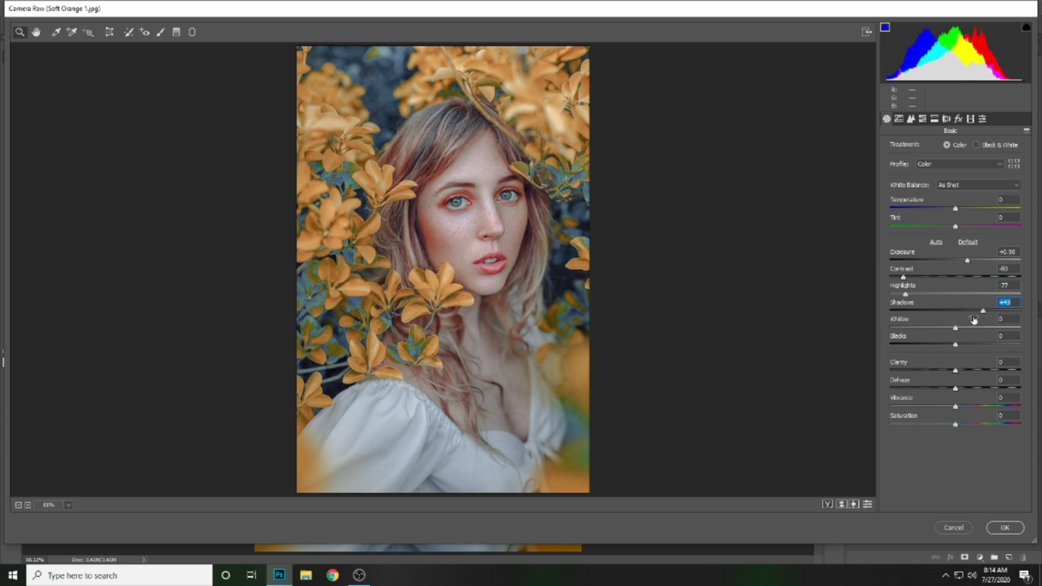
# Lower the Whites, raise Clarity to +33, and drop Saturation to -33
pyautogui.moveTo(955, 329); pyautogui.dragTo(933, 345)
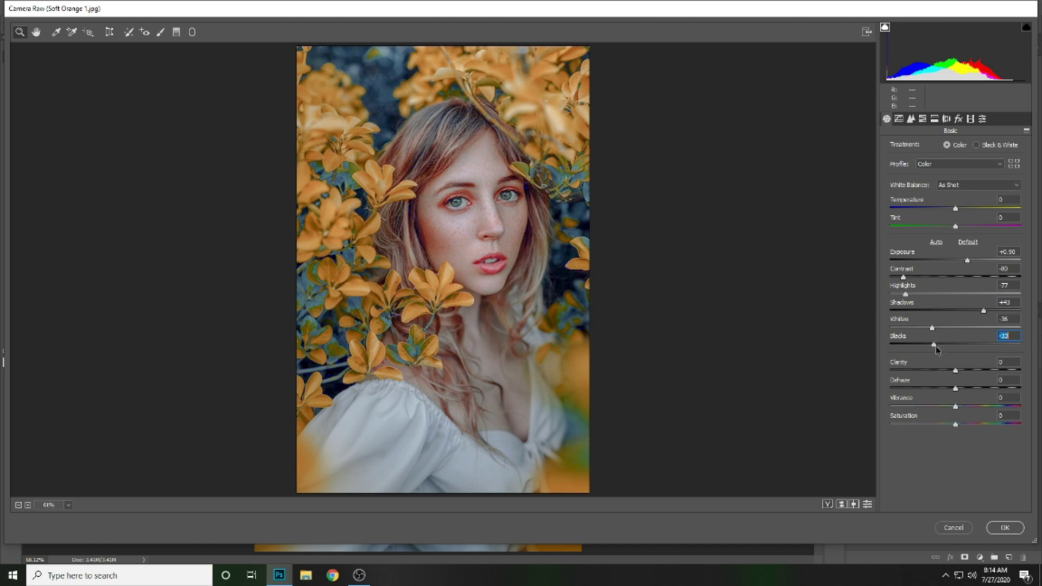
pyautogui.moveTo(955, 370); pyautogui.dragTo(970, 372)
pyautogui.moveTo(970, 373); pyautogui.dragTo(980, 407)
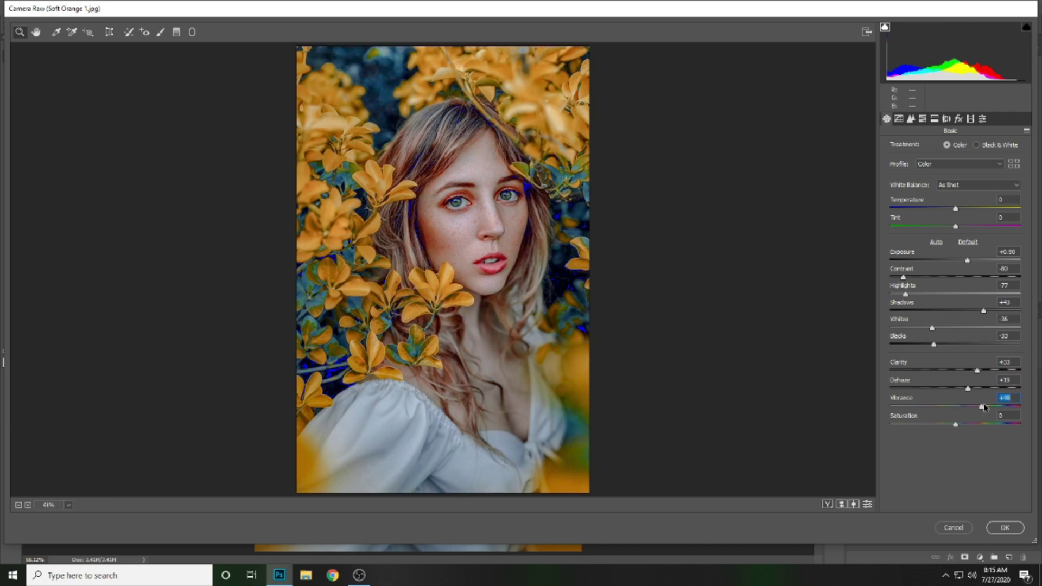
pyautogui.moveTo(955, 426); pyautogui.dragTo(933, 425)
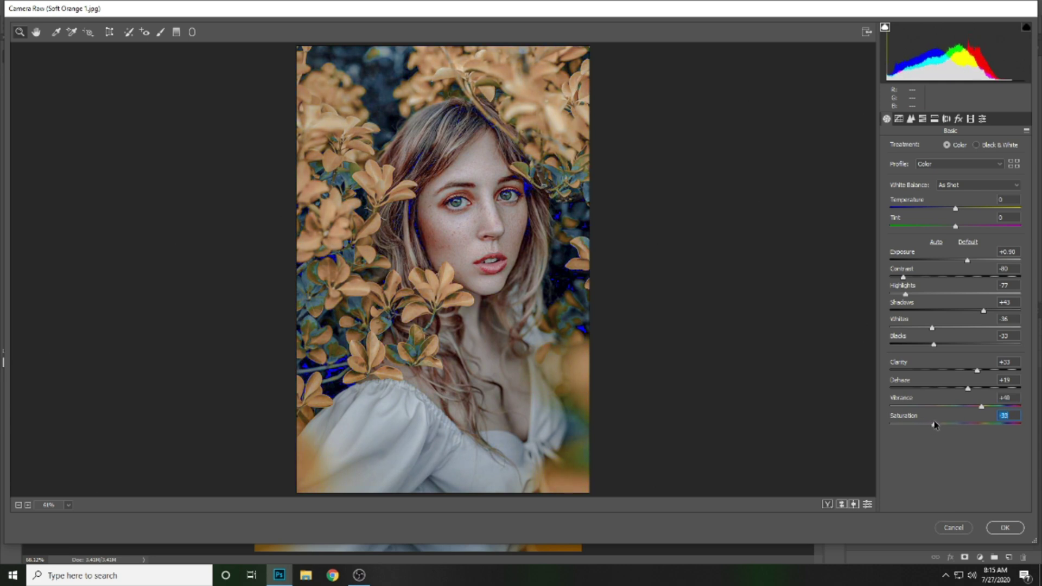
# Set HSL Hue to Reds +59, Oranges slightly negative, Yellows and Greens -100, and Aquas raised
pyautogui.click(899, 120)
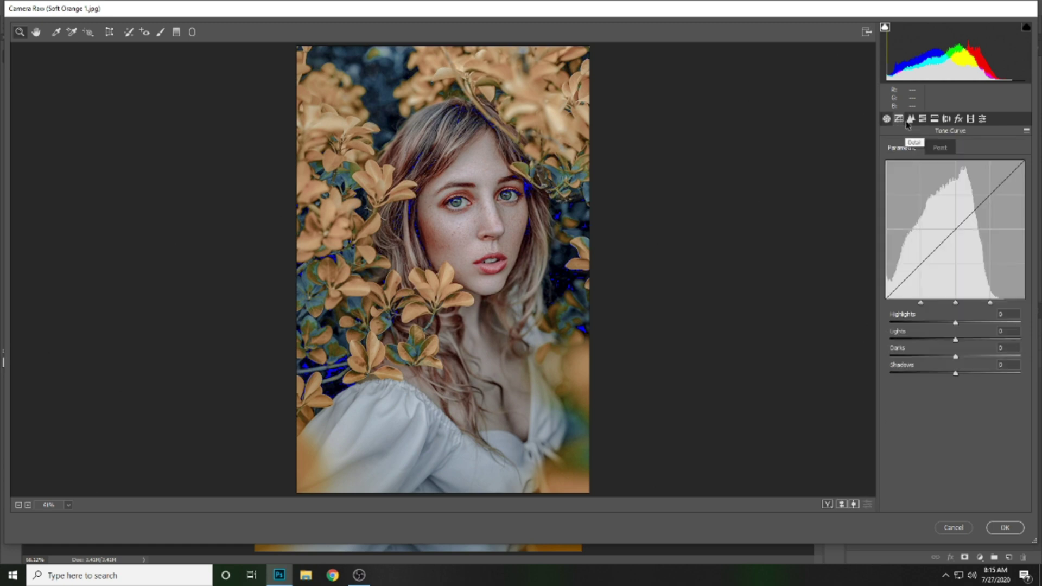
pyautogui.click(909, 119)
pyautogui.click(922, 119)
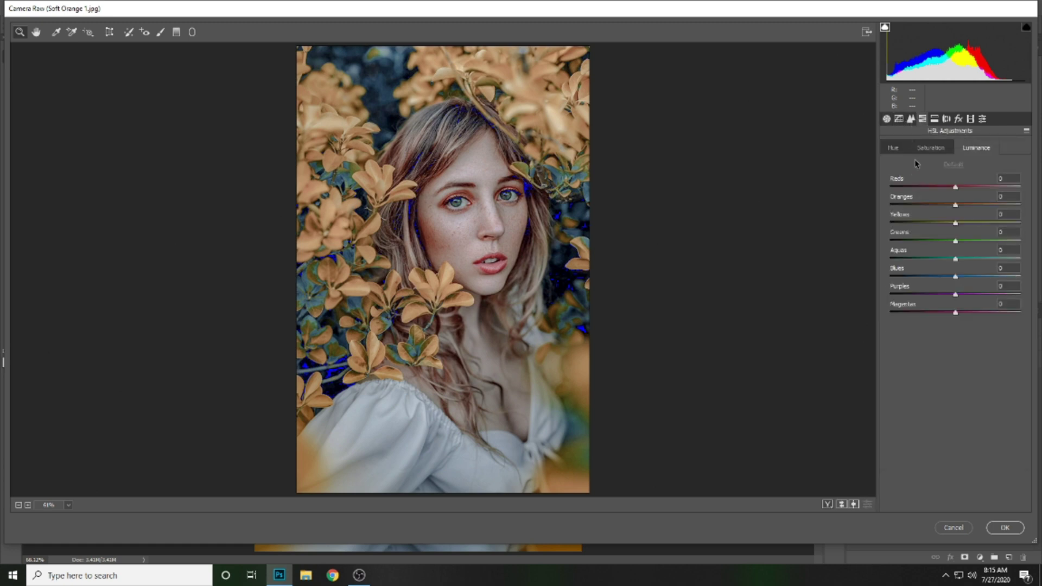
pyautogui.click(895, 148)
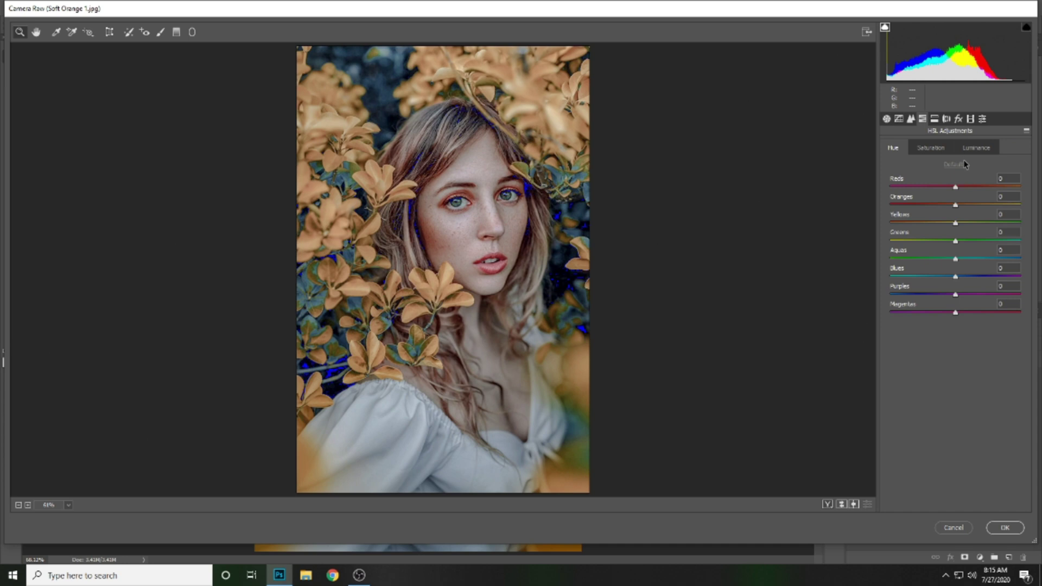
pyautogui.moveTo(955, 187); pyautogui.dragTo(992, 189)
pyautogui.moveTo(955, 206); pyautogui.dragTo(942, 205)
pyautogui.moveTo(965, 227); pyautogui.dragTo(884, 240)
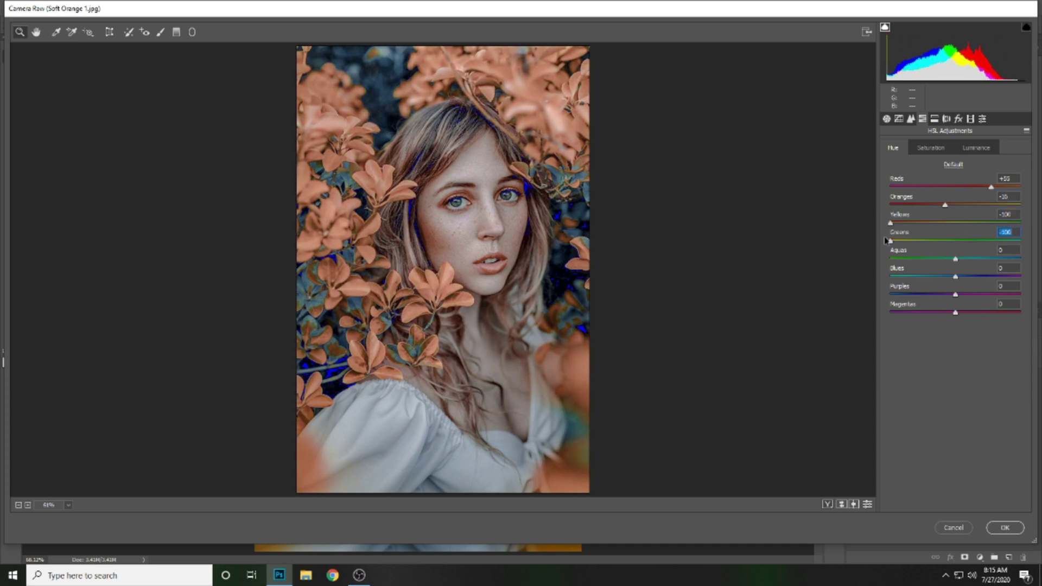
pyautogui.moveTo(956, 260); pyautogui.dragTo(943, 278)
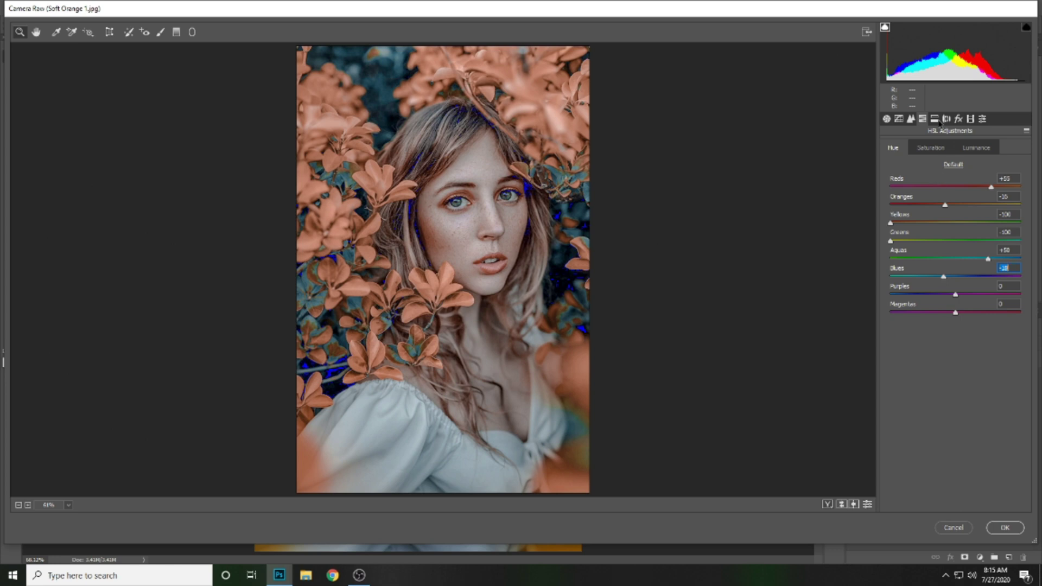
# Set HSL Saturation to Reds about +22, Aquas -78, Blues -71, and Purples -25
pyautogui.click(926, 147)
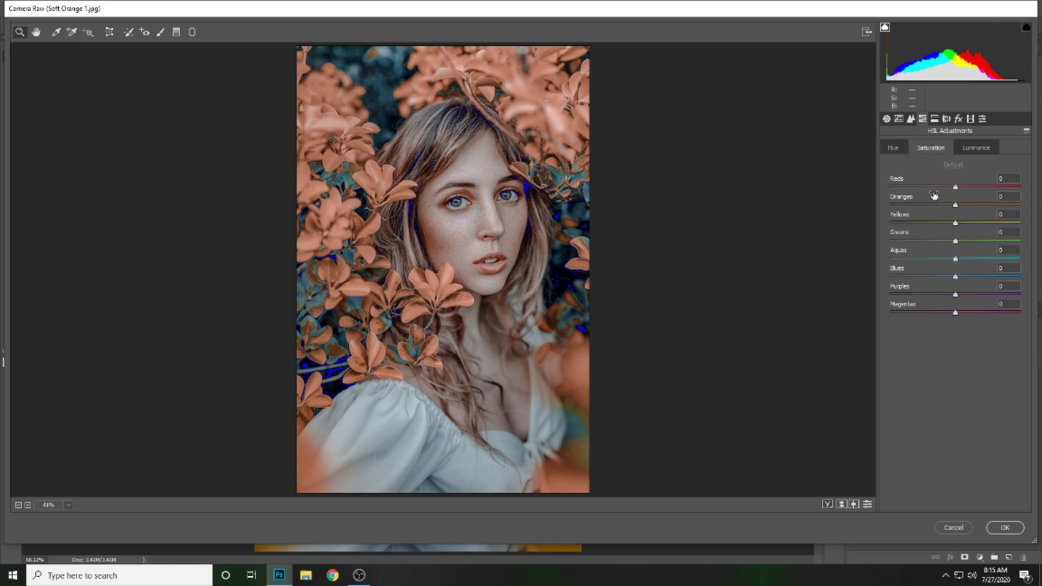
pyautogui.moveTo(955, 188); pyautogui.dragTo(873, 227)
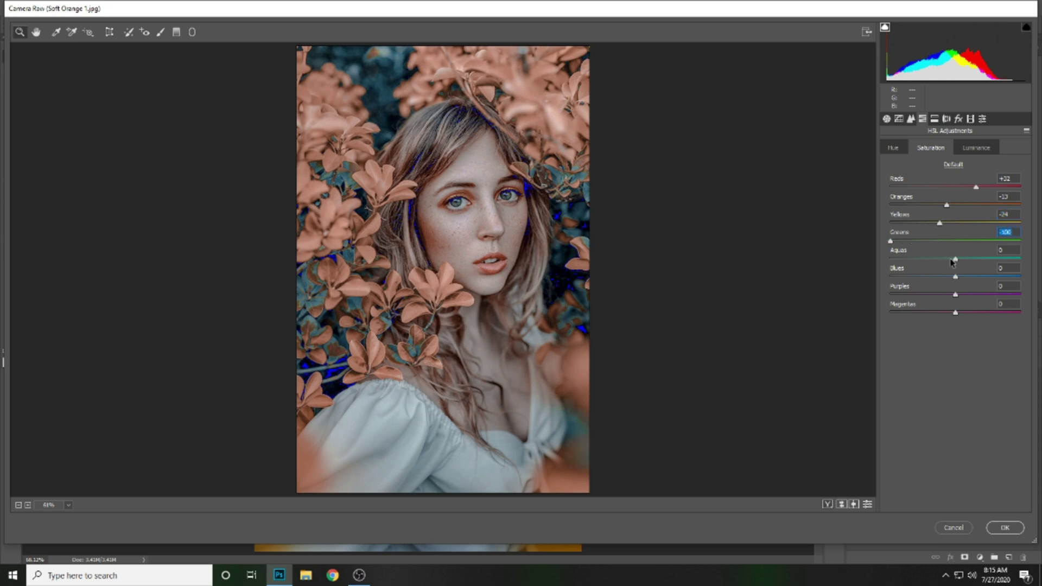
pyautogui.moveTo(954, 260); pyautogui.dragTo(905, 248)
pyautogui.click(907, 276)
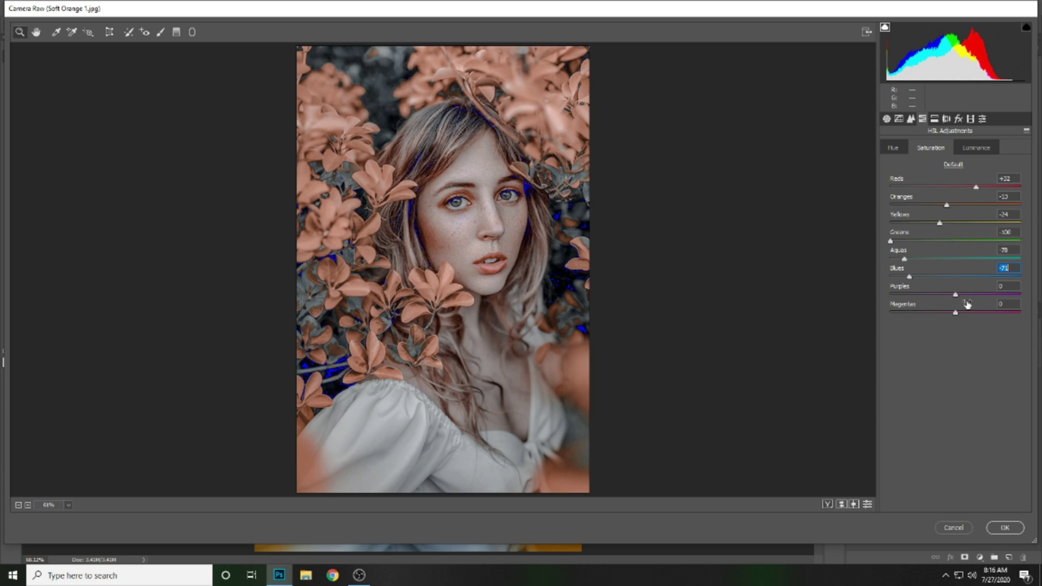
pyautogui.moveTo(955, 295); pyautogui.dragTo(933, 311)
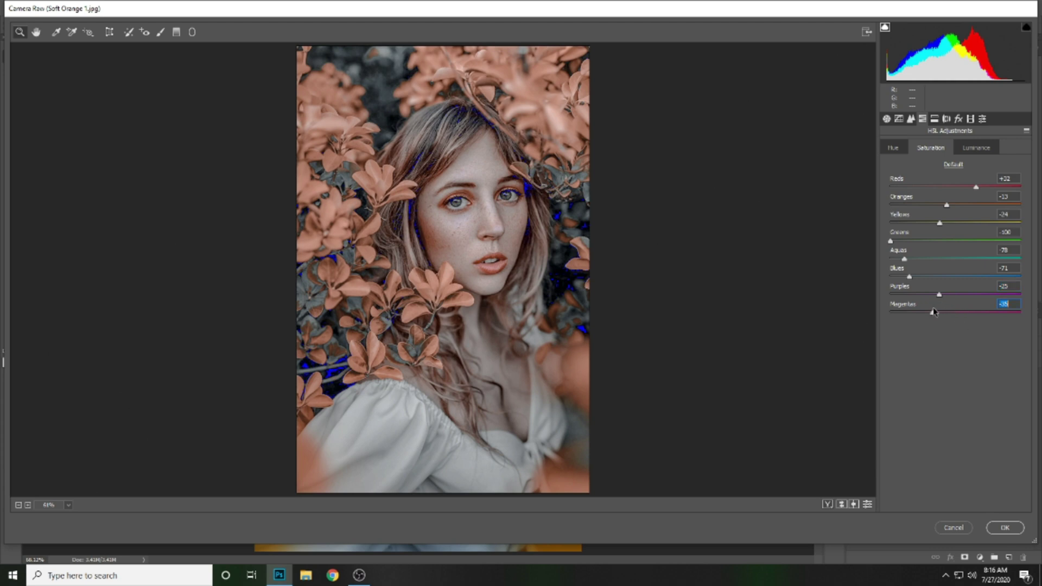
# Set HSL Luminance to Reds -20, Oranges -20, Yellows -25, Greens -10, Aquas -100, Blues +19
pyautogui.click(976, 148)
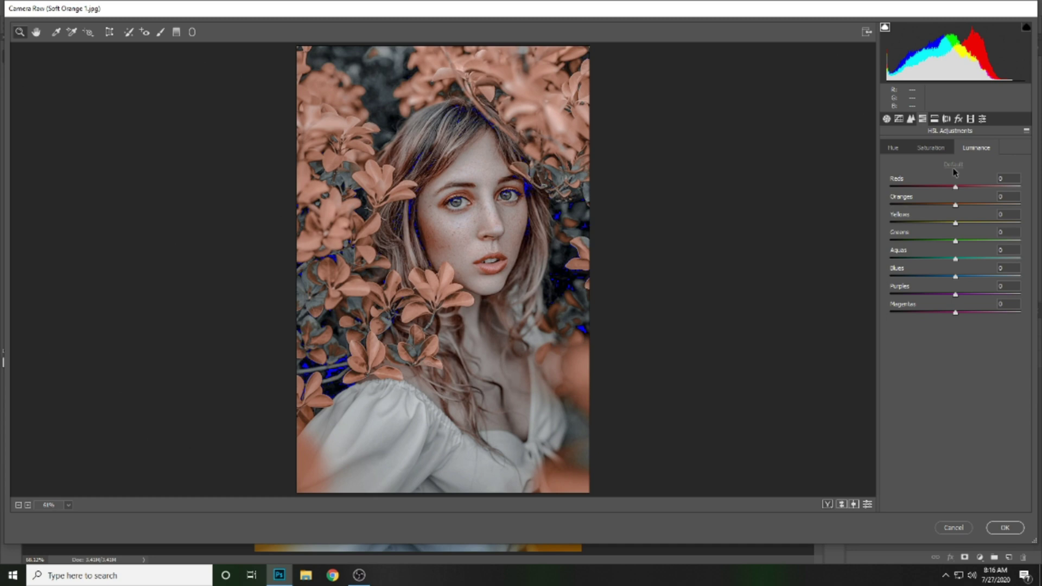
pyautogui.moveTo(956, 187); pyautogui.dragTo(945, 240)
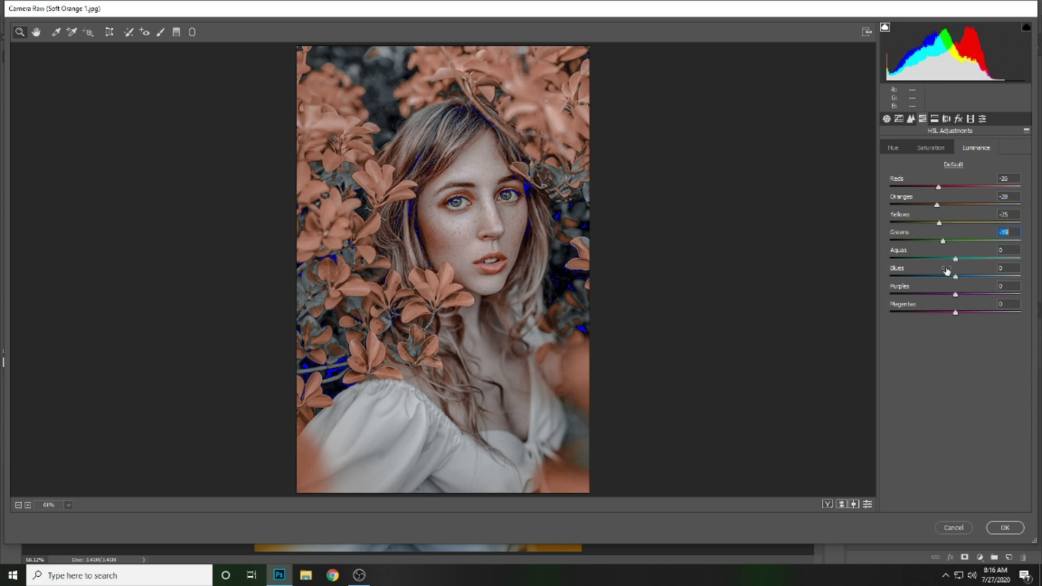
pyautogui.moveTo(955, 260); pyautogui.dragTo(890, 245)
pyautogui.moveTo(955, 278); pyautogui.dragTo(968, 279)
pyautogui.click(956, 295)
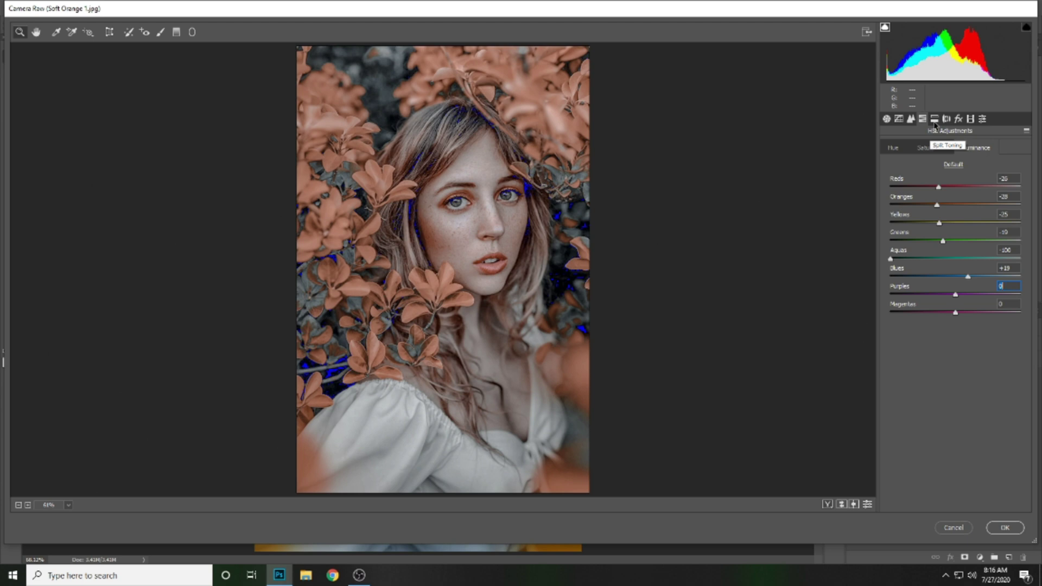
# In Split Toning, give highlights a warm hue, set Balance to +14, and add slight shadow saturation
pyautogui.click(934, 121)
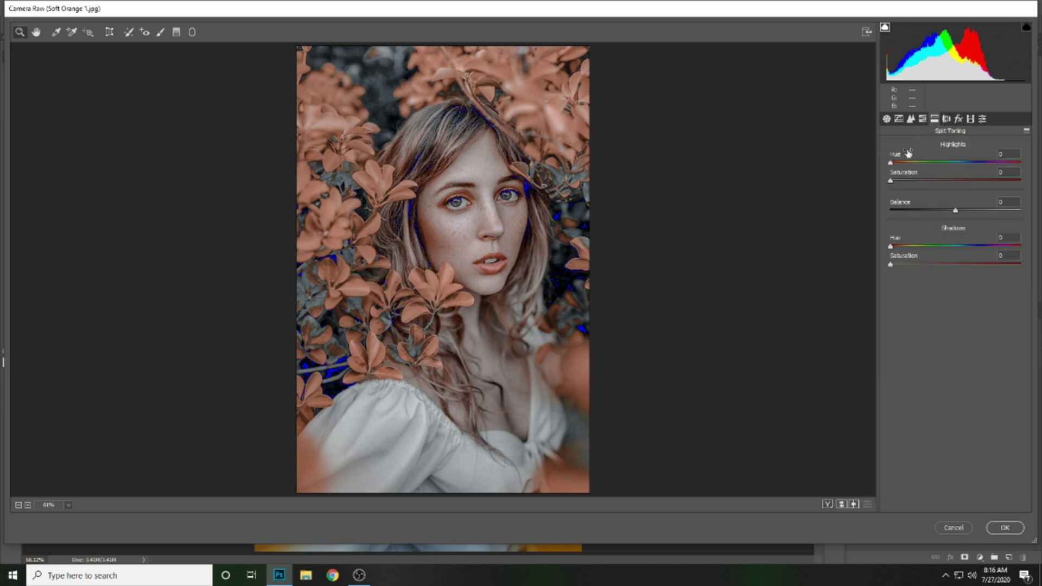
pyautogui.moveTo(890, 162); pyautogui.dragTo(906, 183)
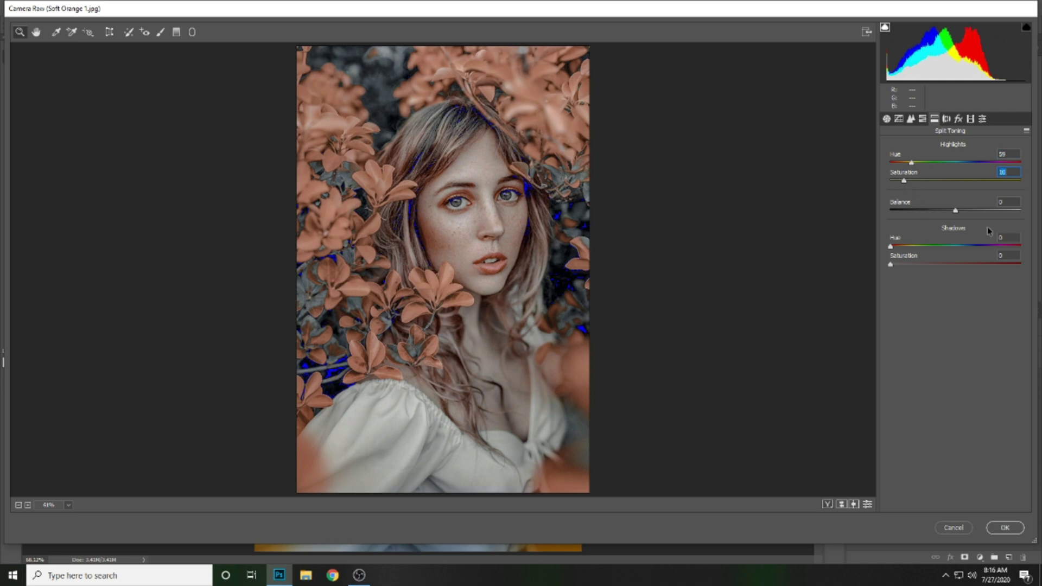
pyautogui.moveTo(958, 209); pyautogui.dragTo(967, 251)
pyautogui.moveTo(890, 266); pyautogui.dragTo(895, 265)
# Accept the Camera Raw grade and switch to the Soft Orange 2.jpg document
pyautogui.click(1002, 526)
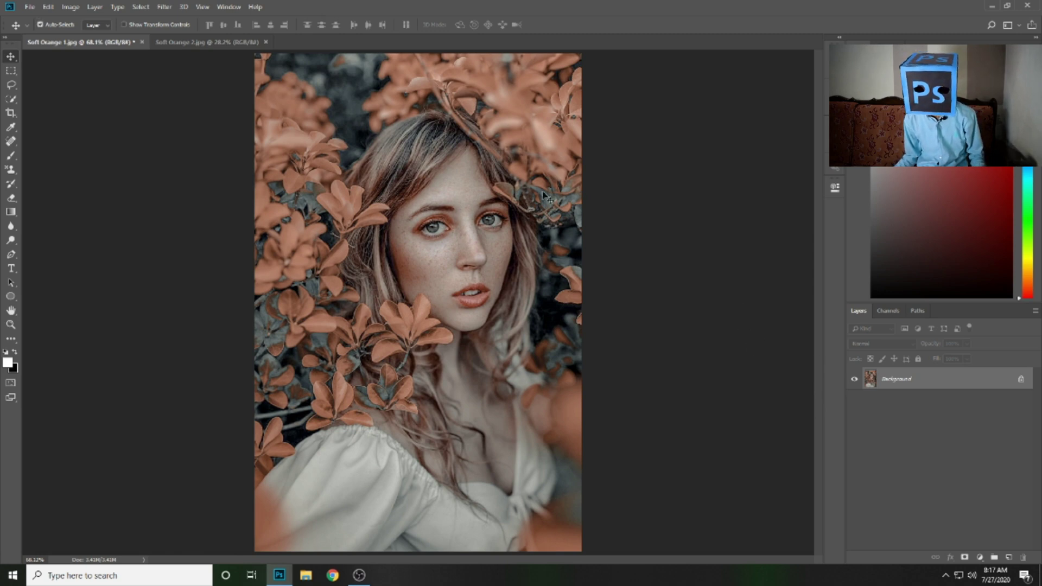
pyautogui.click(223, 43)
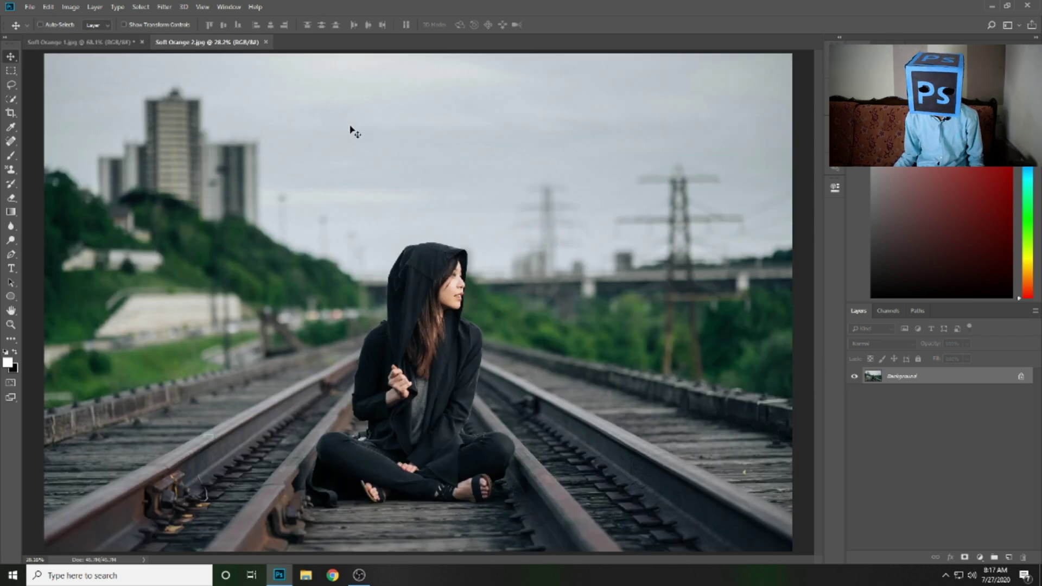
# Launch the Camera Raw Filter on Soft Orange 2.jpg and load the Soft Orange.xmp settings file
pyautogui.press('ctrl')
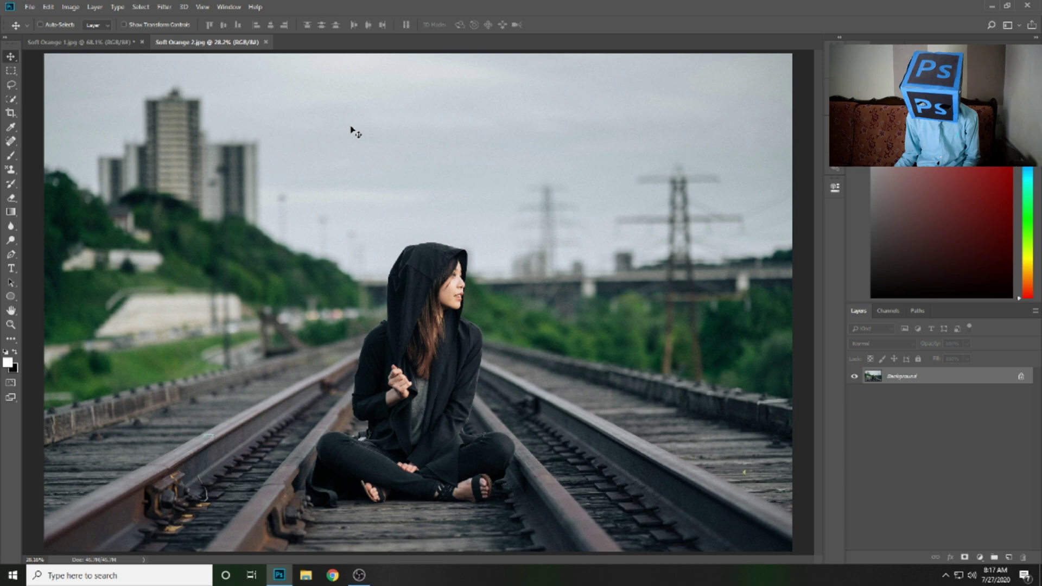
pyautogui.hotkey('ctrl', 'shift', 'a')
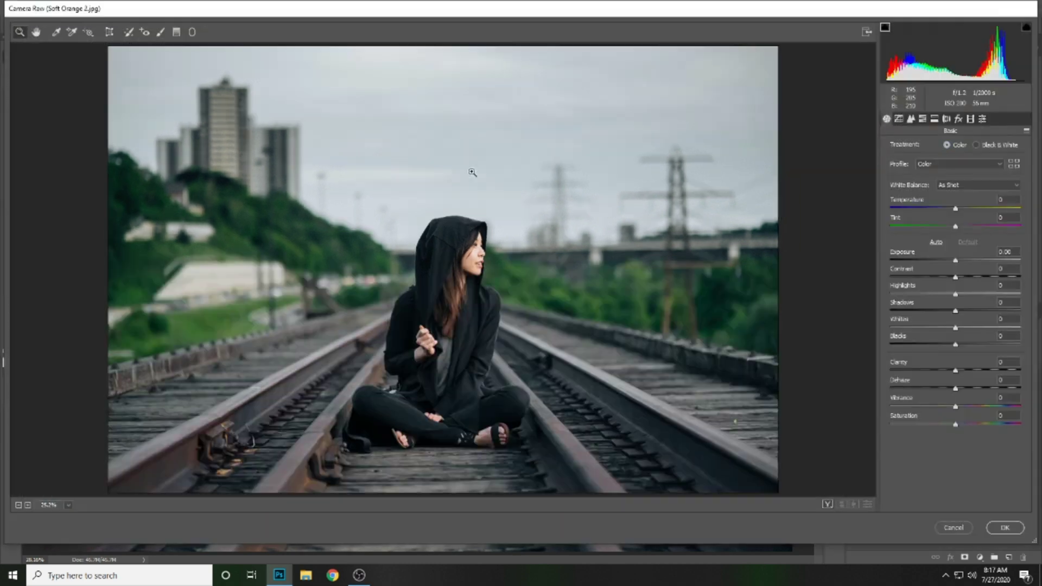
pyautogui.click(1026, 131)
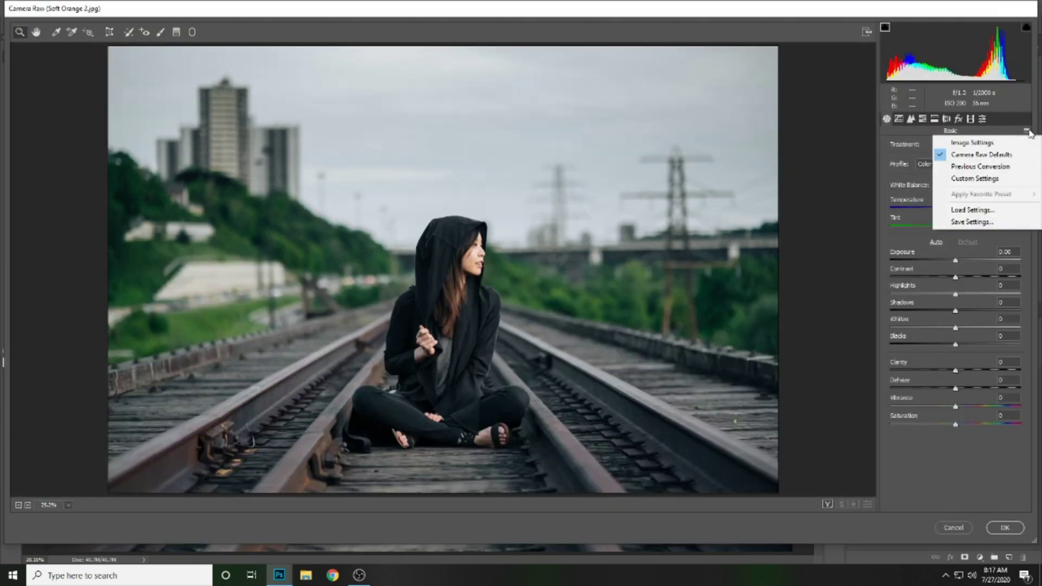
pyautogui.click(957, 210)
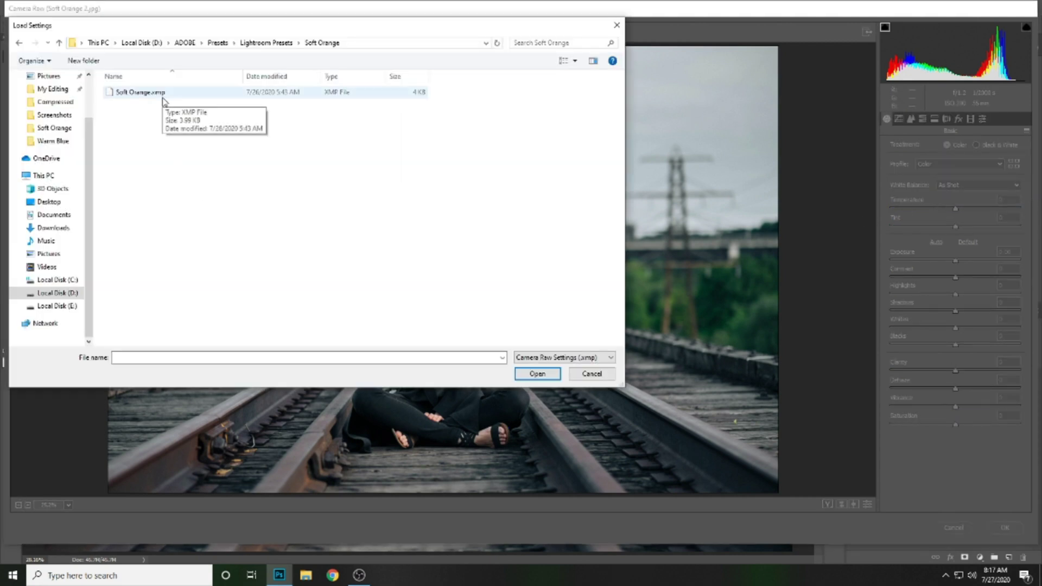
pyautogui.click(163, 96)
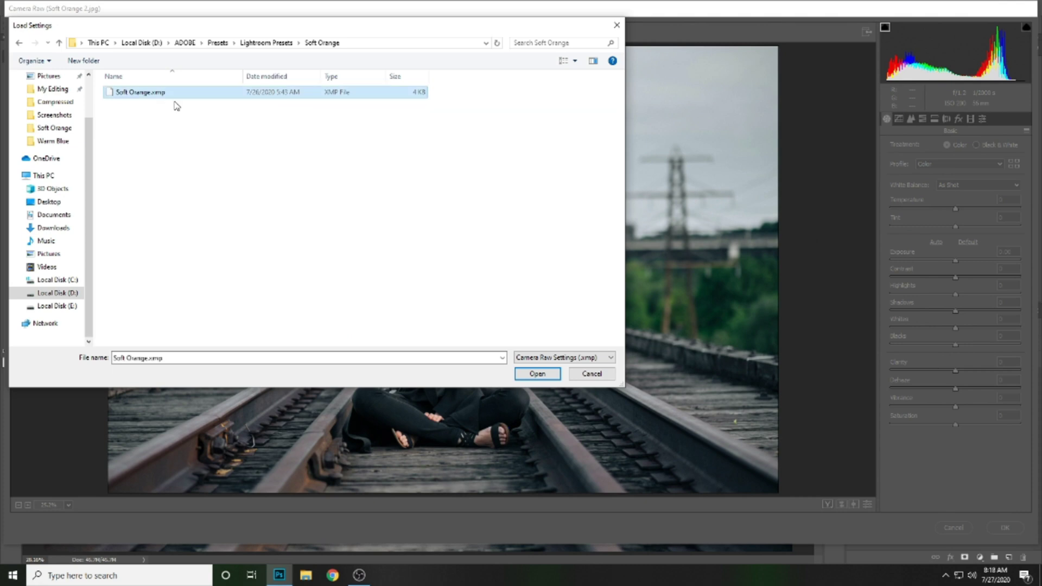
pyautogui.click(536, 374)
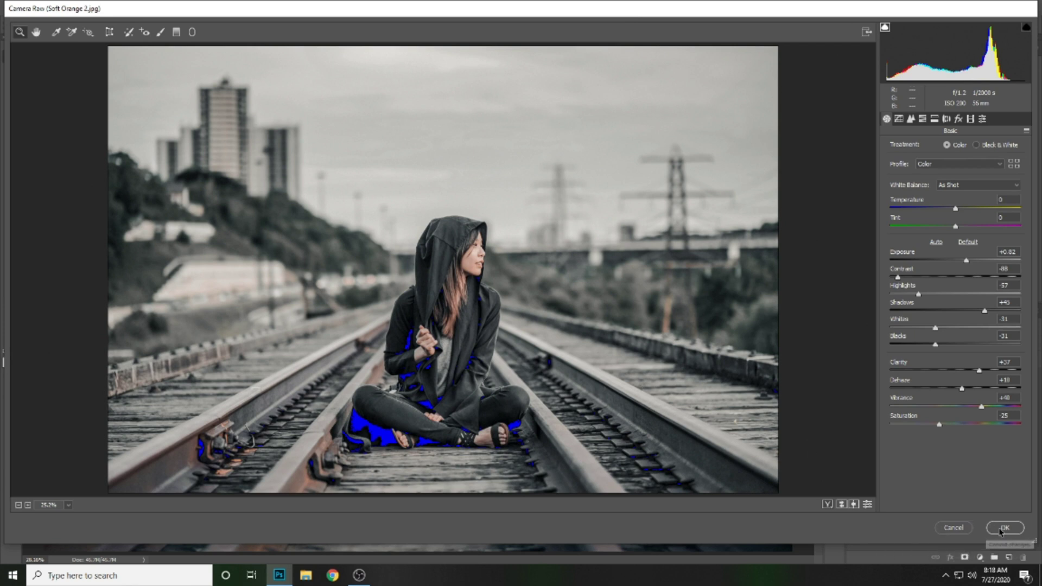
# Confirm Camera Raw with OK so the railway photo keeps the Soft Orange grade
pyautogui.click(952, 527)
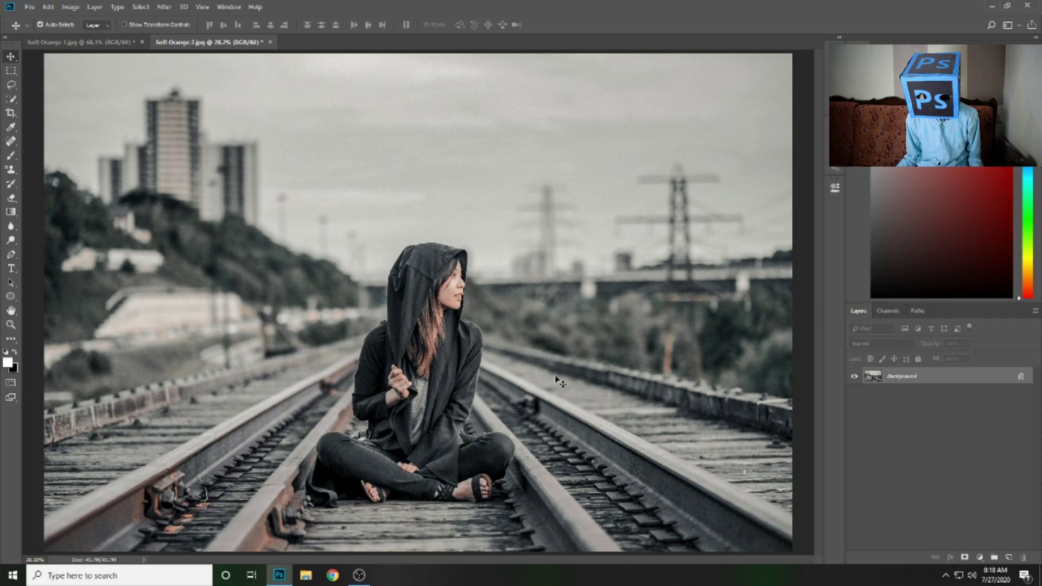
pyautogui.hotkey('ctrl', 'z')
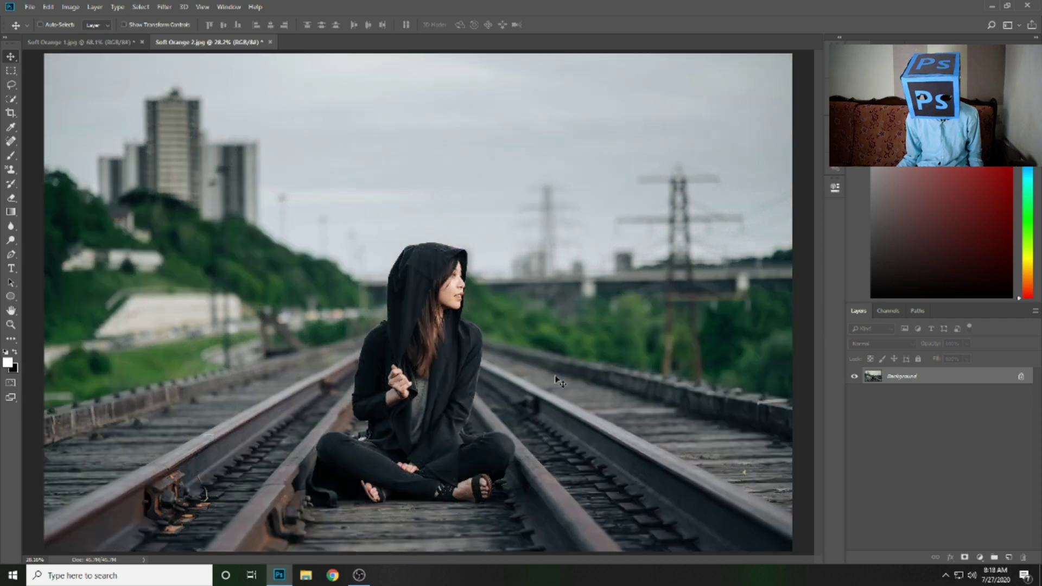
pyautogui.hotkey('ctrl', 'shift', 'z')
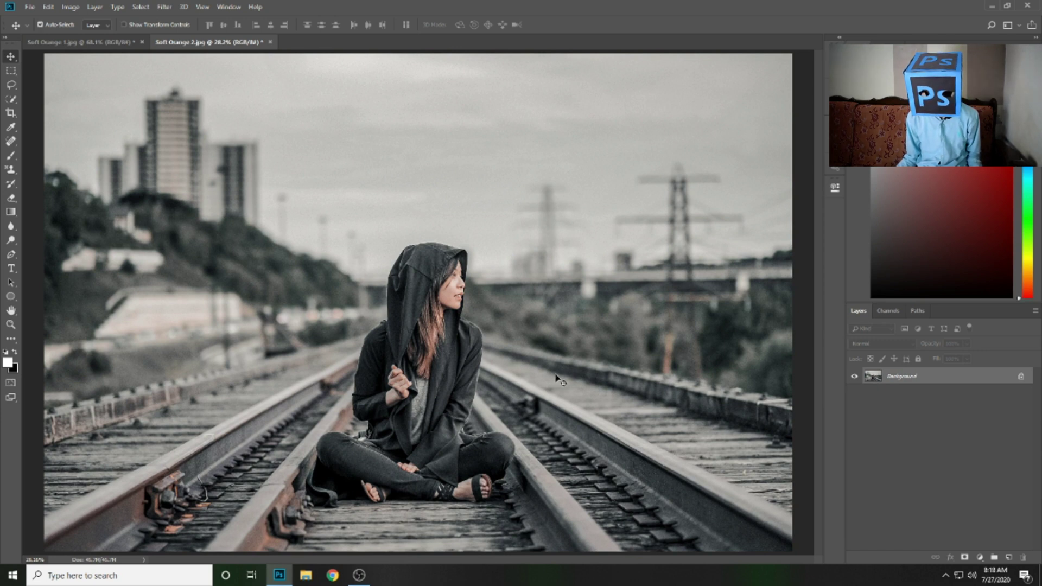
pyautogui.hotkey('ctrl', 'z')
pyautogui.hotkey('ctrl', 'shift', 'z')
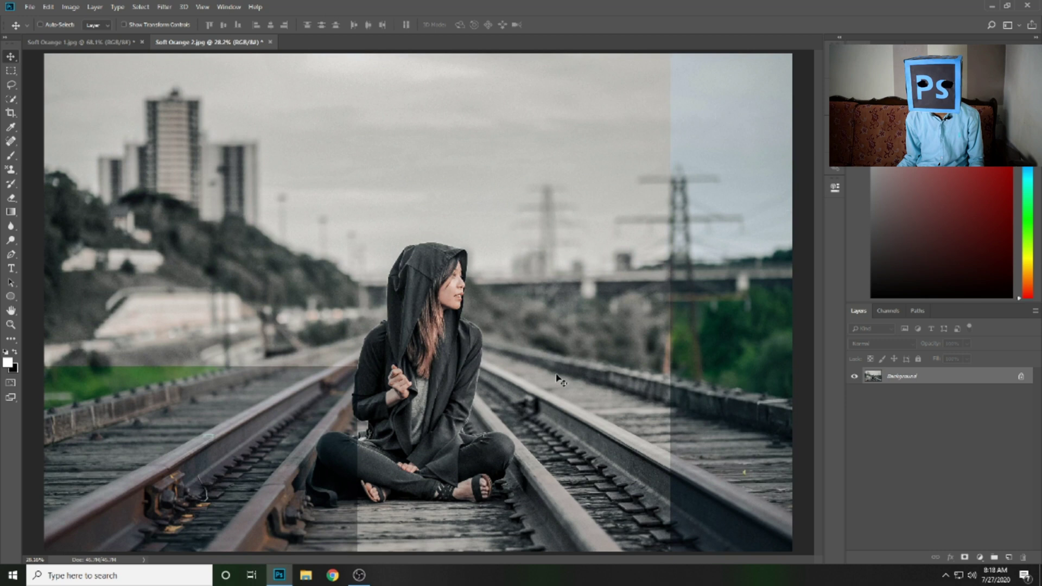